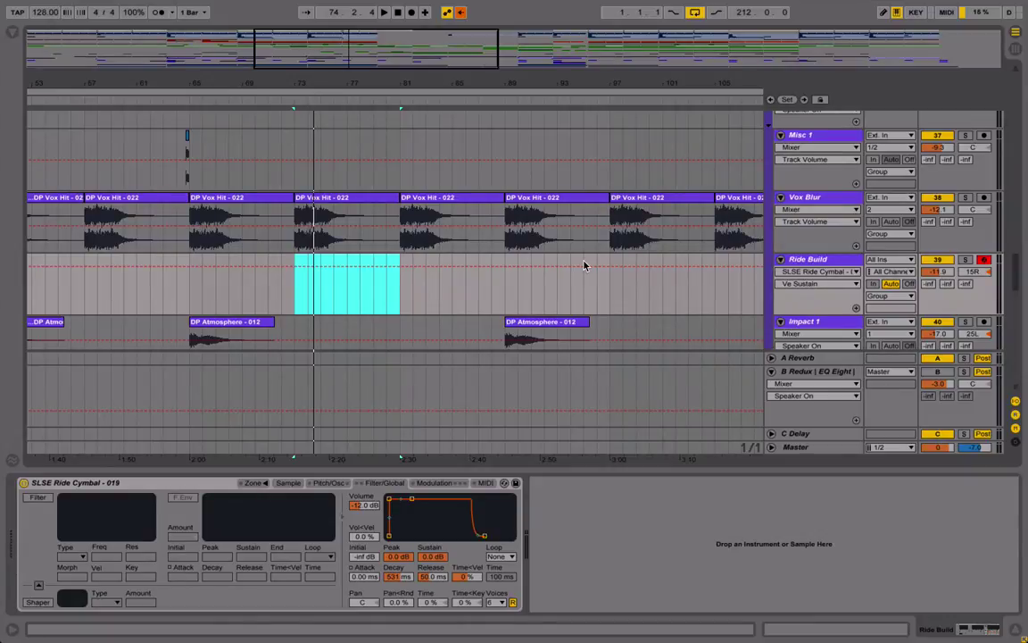
Step: Play back the transition into bar 81 and look over the tracks sounding there
scroll(393, 287, up, 15)
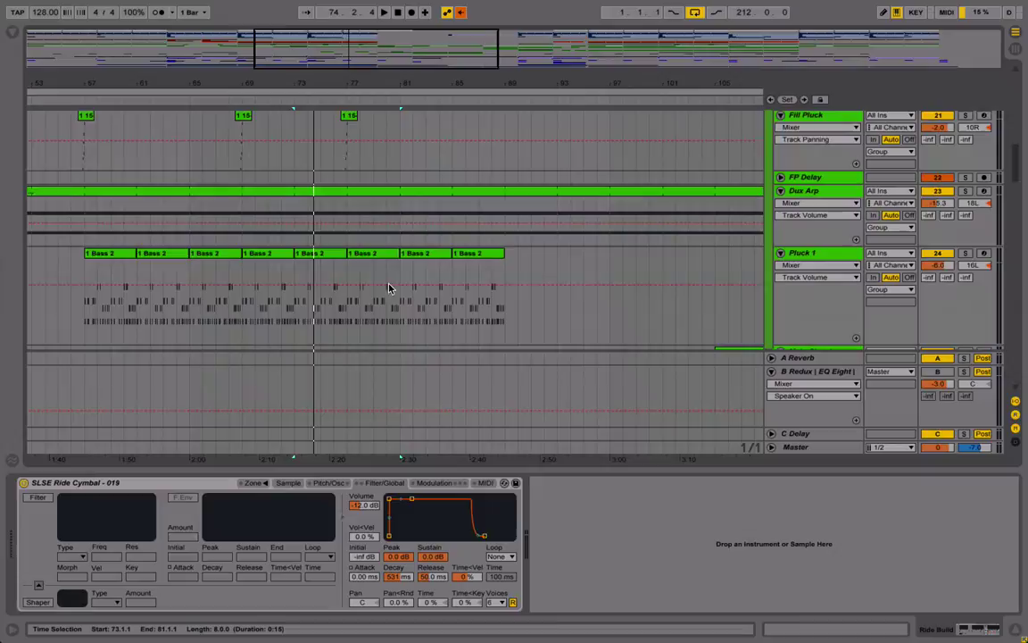
scroll(306, 279, up, 1)
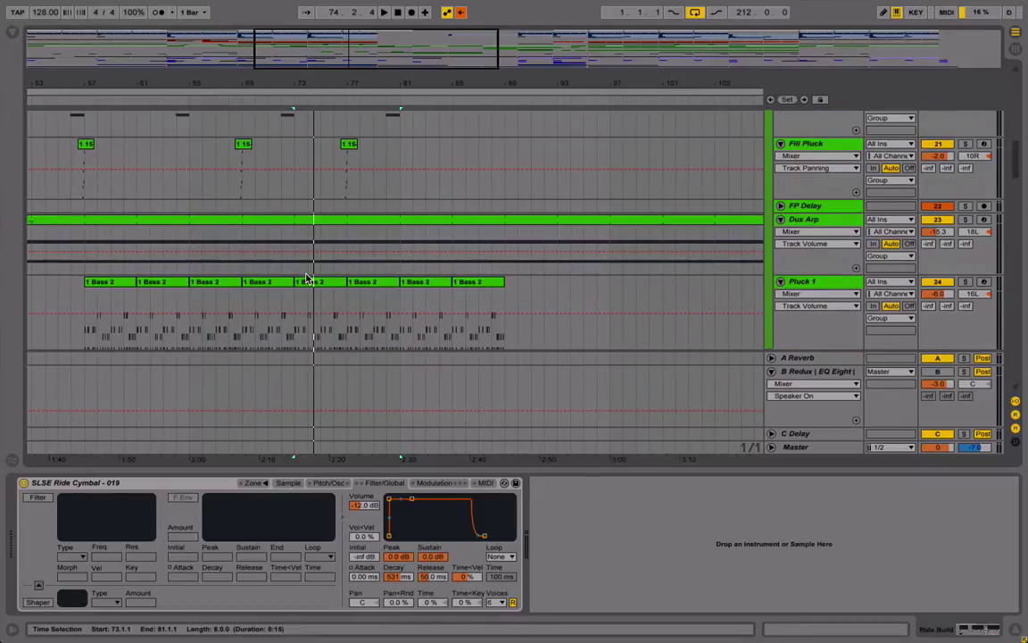
scroll(307, 278, up, 12)
drag(410, 84, 410, 143)
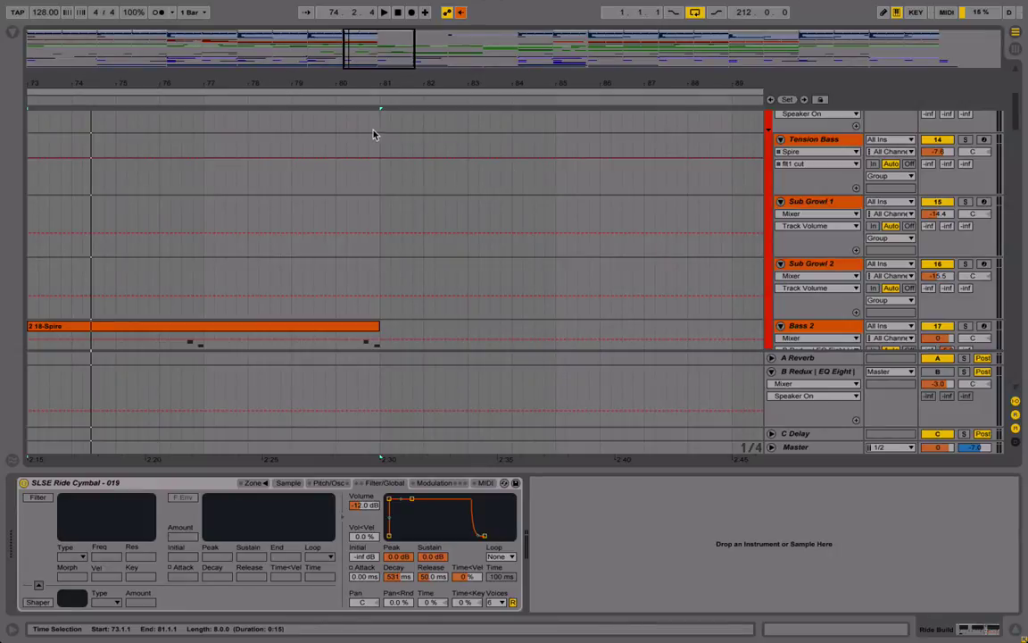
click(303, 95)
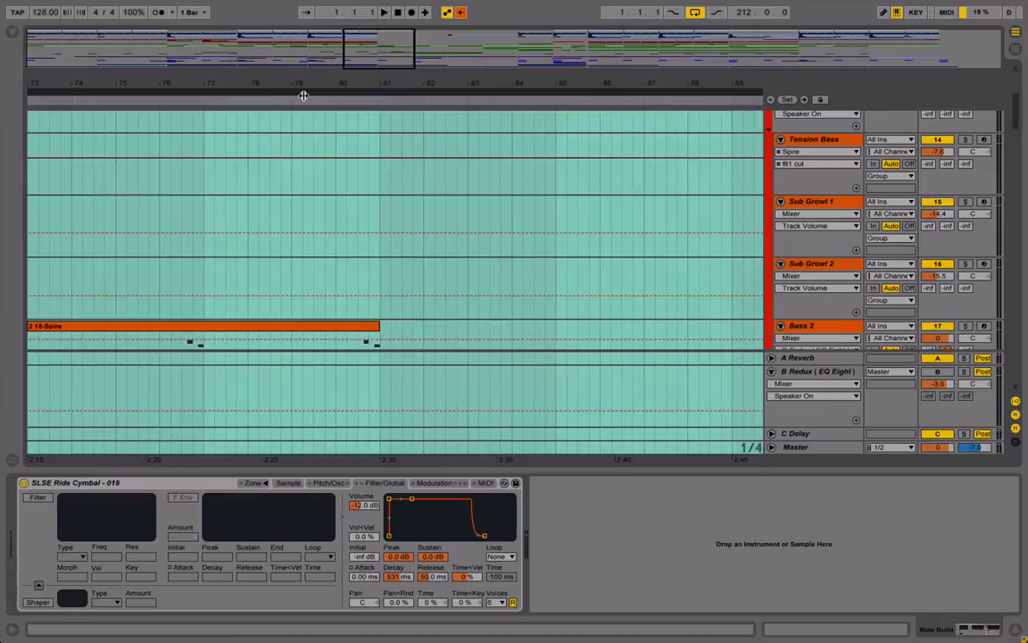
click(303, 99)
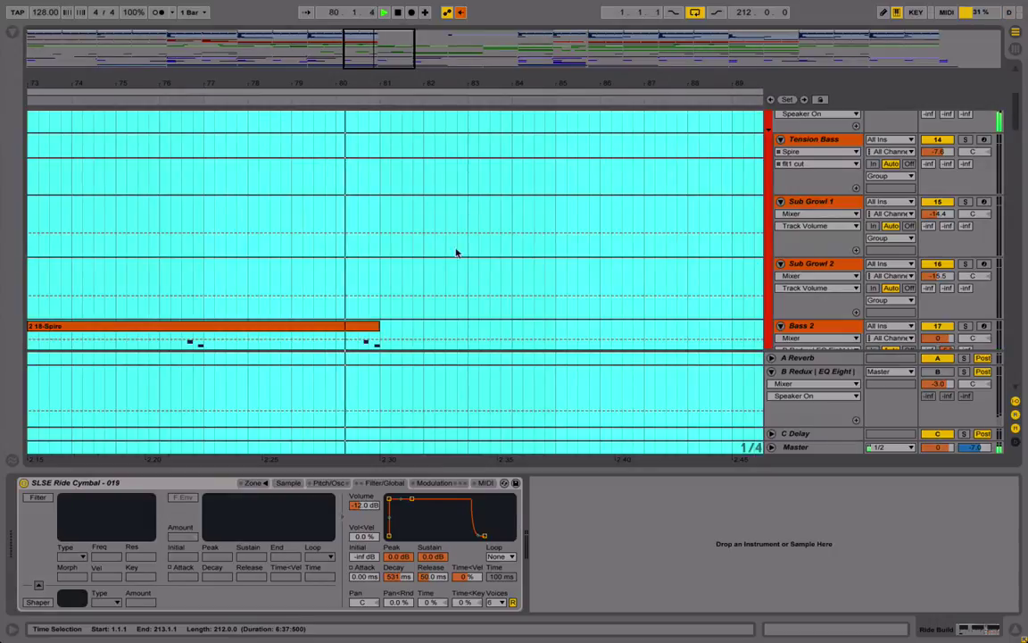
click(466, 249)
scroll(437, 183, down, 10)
scroll(436, 181, down, 10)
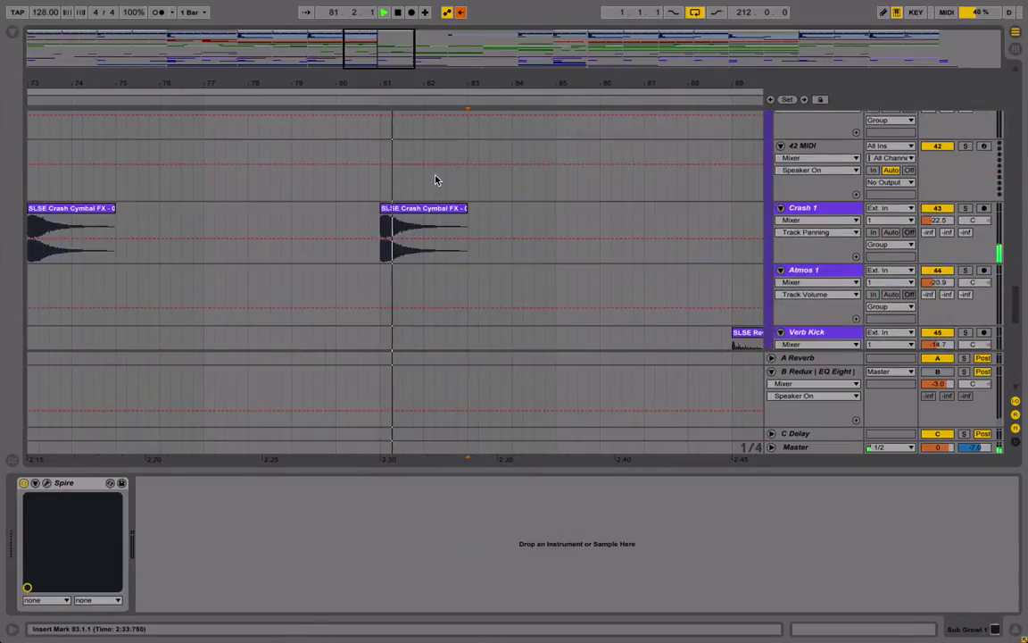
click(398, 12)
Step: Create an empty one-bar MIDI clip on the Ride Build track at bar 73
scroll(418, 159, down, 10)
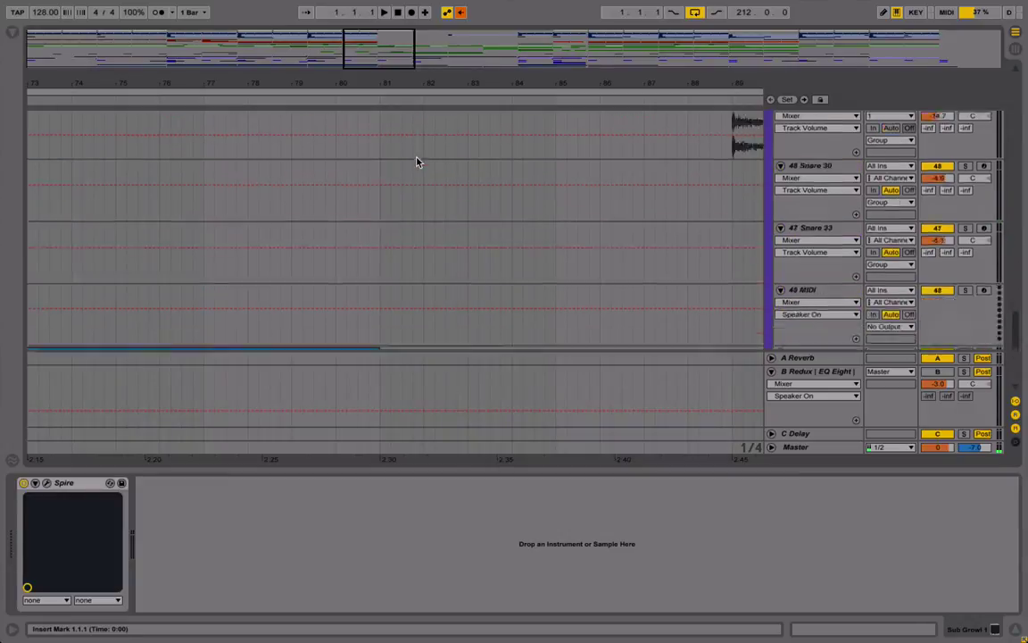
scroll(402, 177, up, 7)
scroll(402, 178, up, 8)
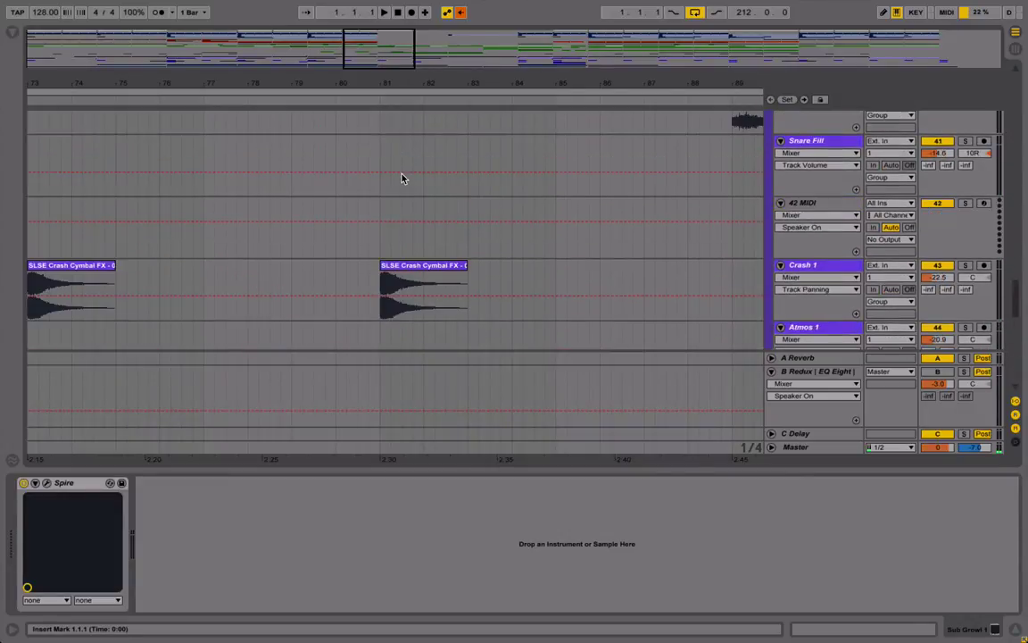
scroll(401, 178, up, 10)
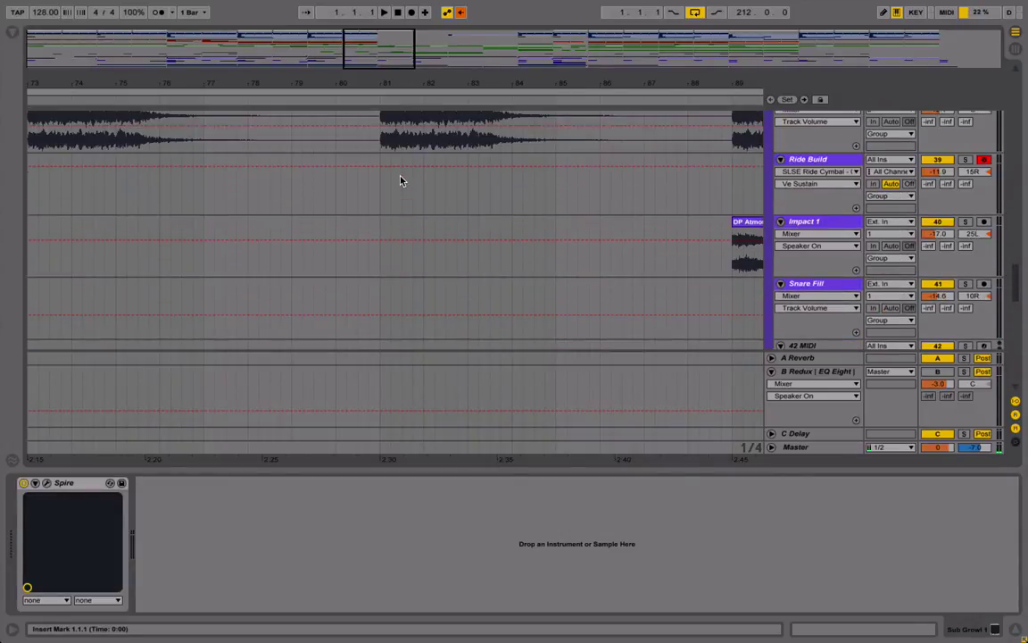
drag(425, 85, 355, 78)
drag(205, 229, 249, 225)
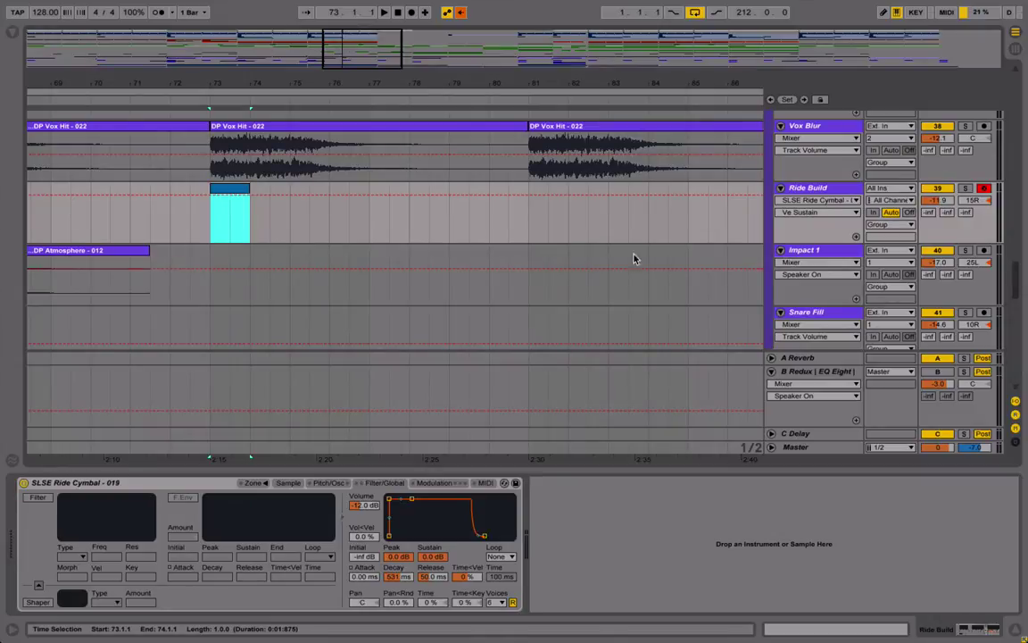
Step: Fill the new Ride Build clip with four consecutive one-beat C3 notes
click(815, 630)
double_click(213, 311)
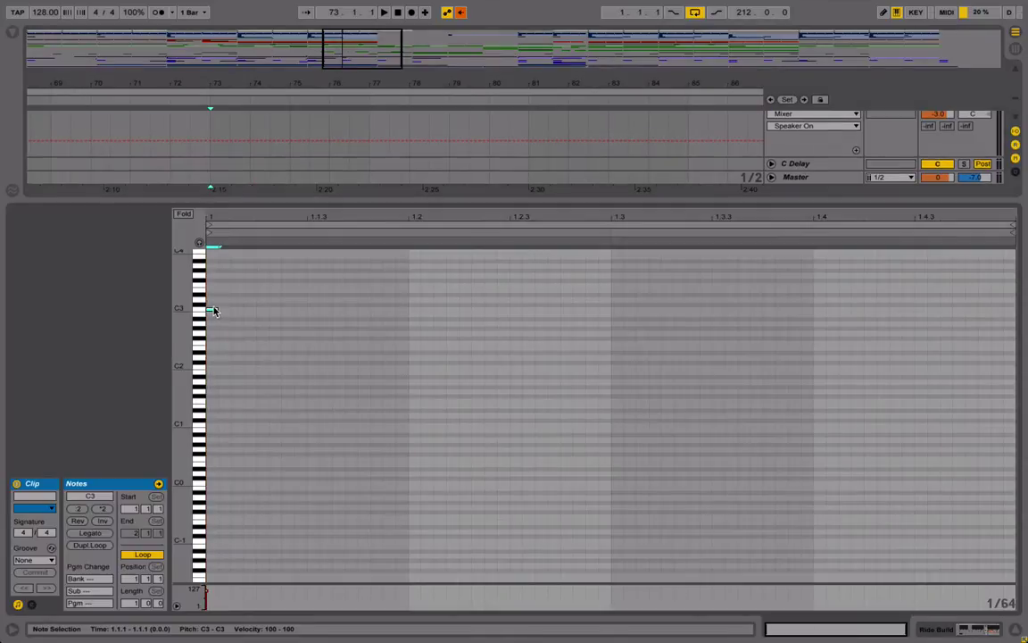
drag(217, 311, 403, 308)
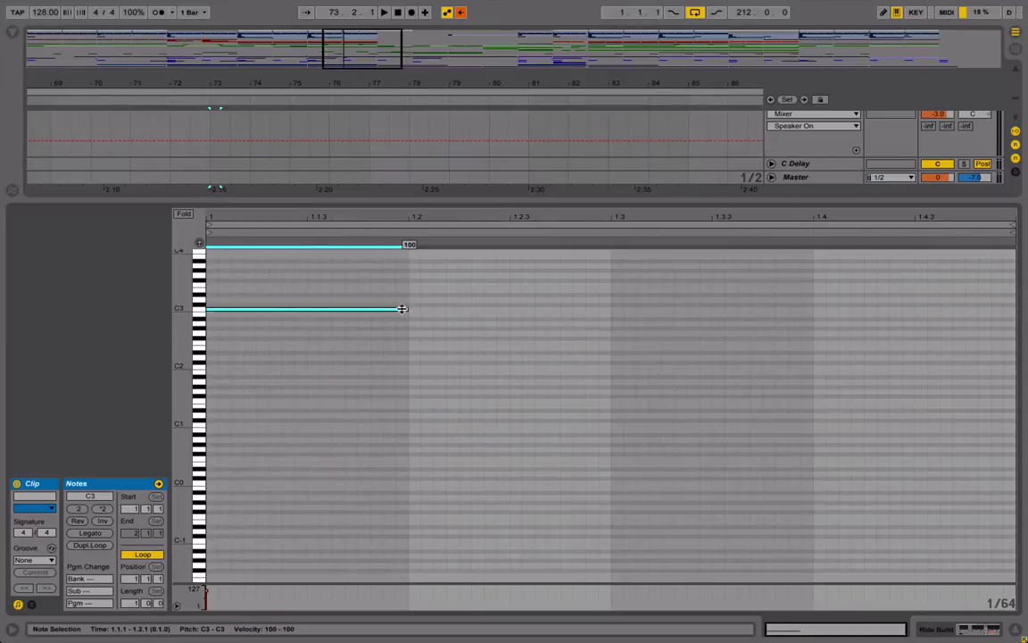
key(ctrl+d)
key(ctrl+d)
key(ctrl+d)
Step: Extend the Ride Build clip so its one-bar pattern repeats from bar 73 to bar 81
click(978, 629)
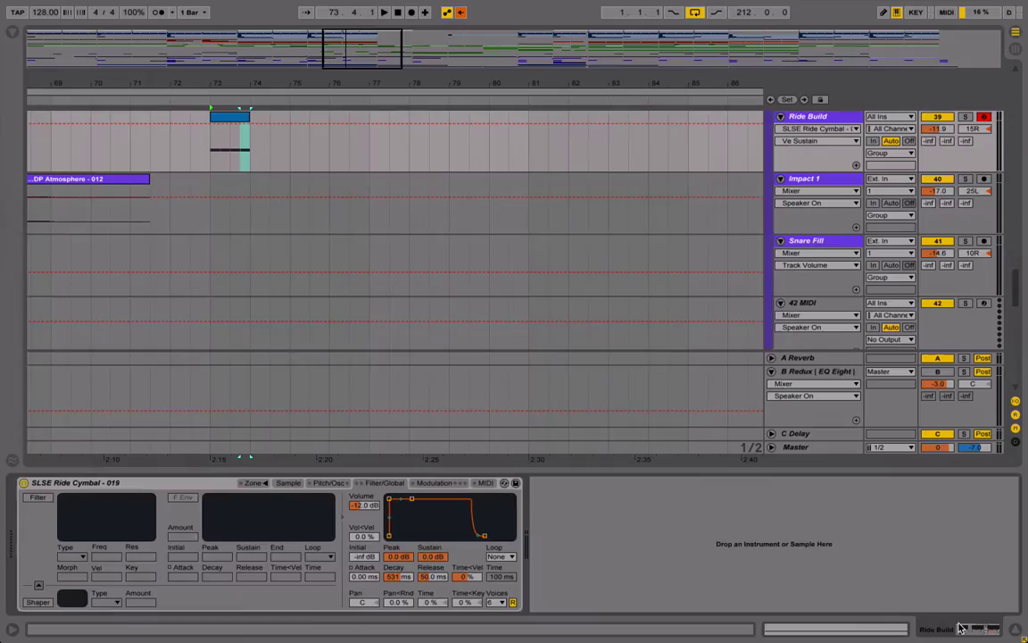
scroll(301, 130, up, 1)
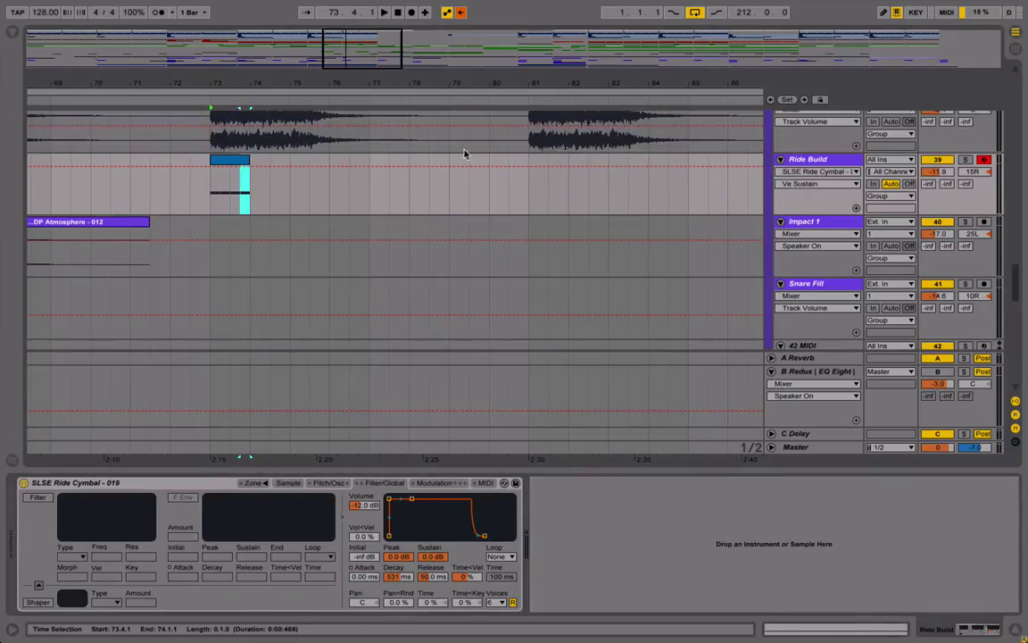
drag(250, 161, 526, 177)
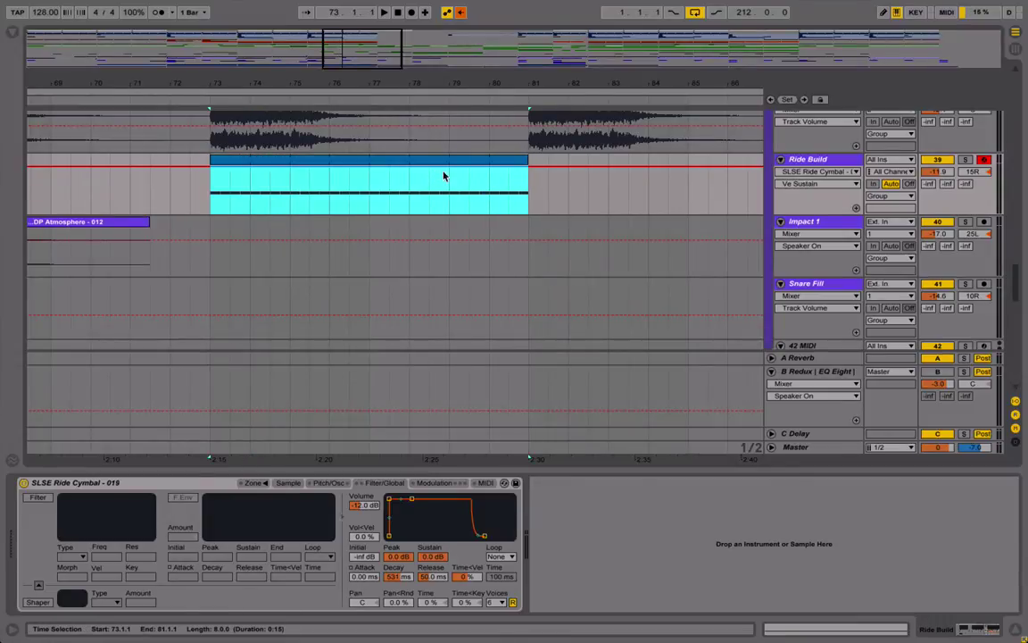
Step: Listen to the soloed Ride Build track from bar 73, and unsolo it
click(967, 161)
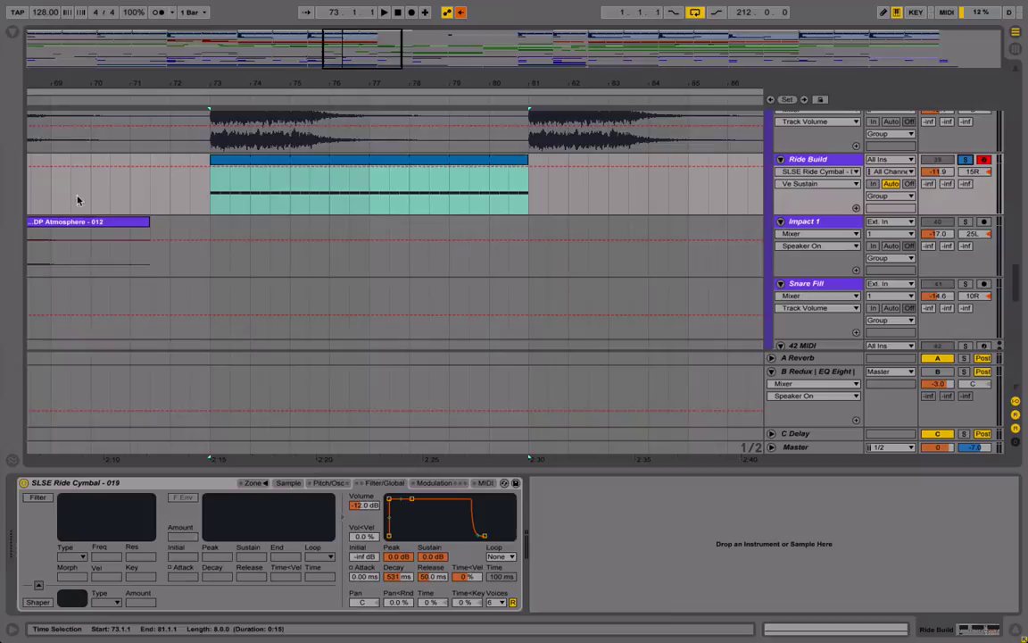
click(211, 99)
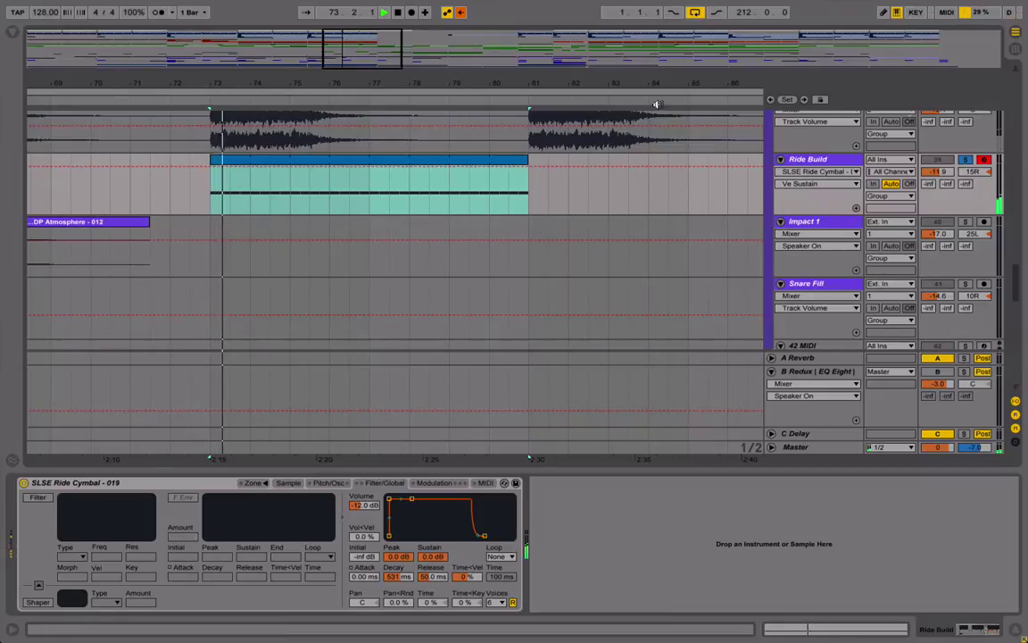
click(966, 161)
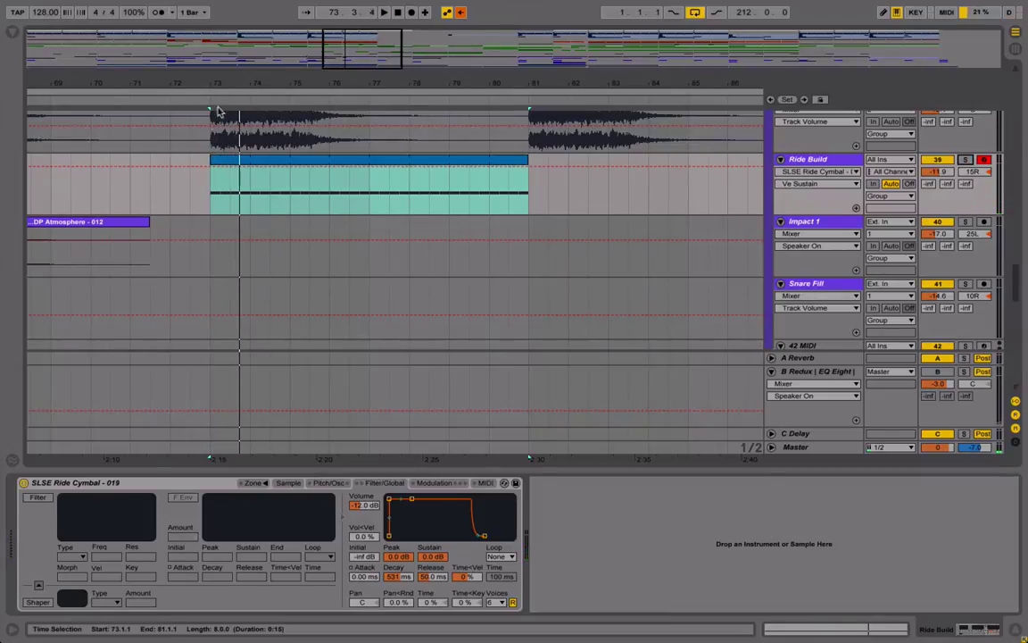
Step: Set the ride cymbal's volume envelope to a sustain of -inf dB and a decay of 60 s
drag(271, 85, 272, 83)
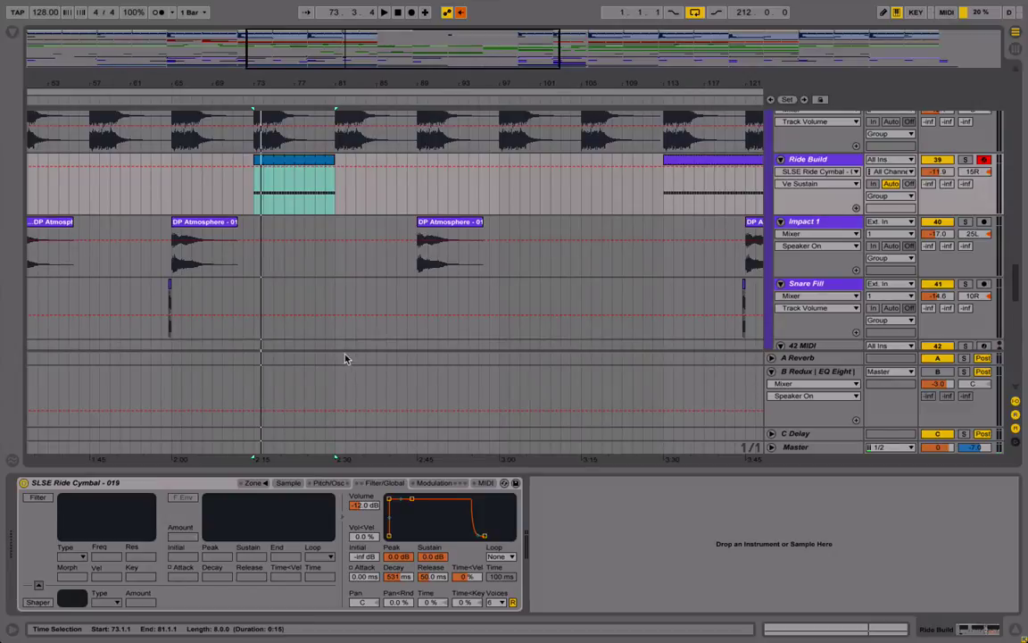
click(304, 163)
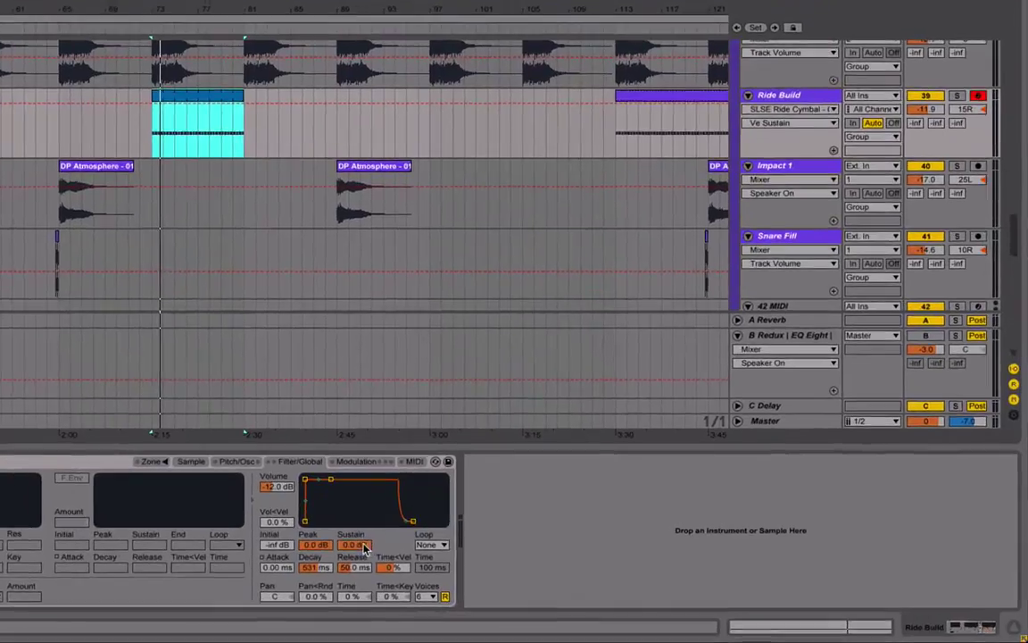
drag(438, 557, 437, 569)
drag(347, 542, 346, 580)
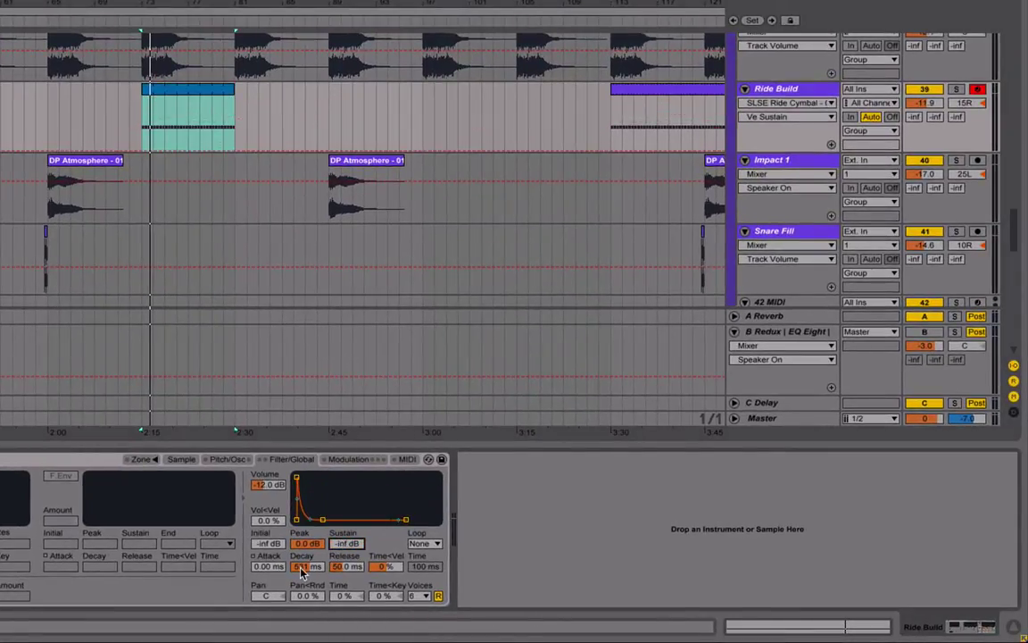
drag(304, 576, 304, 437)
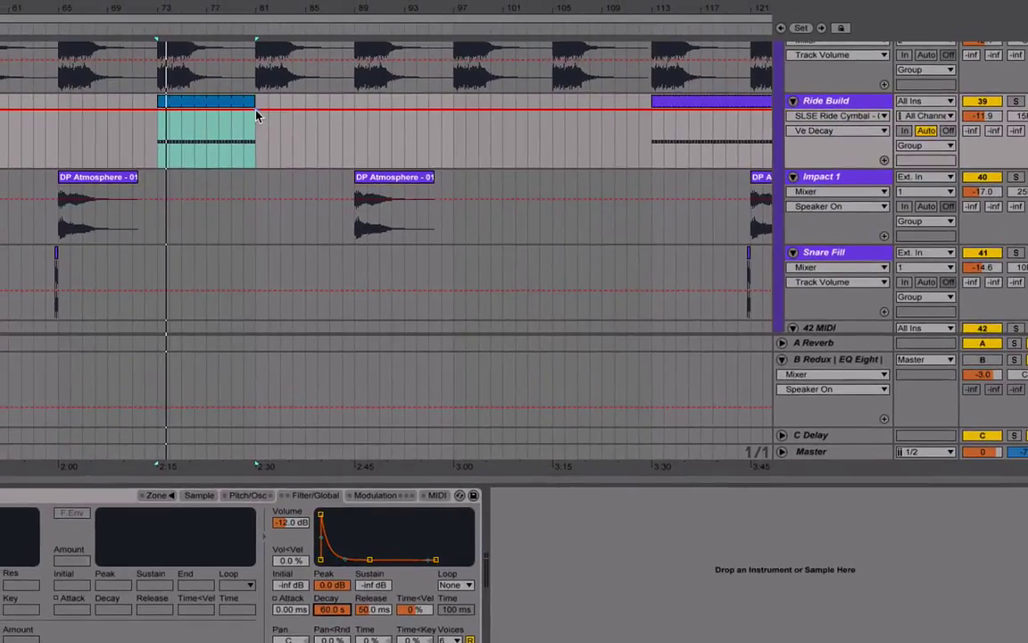
Step: Automate the Ride Build track's Ve Decay as a ramp from a short decay at bar 73 up to 60 s at bar 81
click(256, 111)
drag(239, 10, 301, 66)
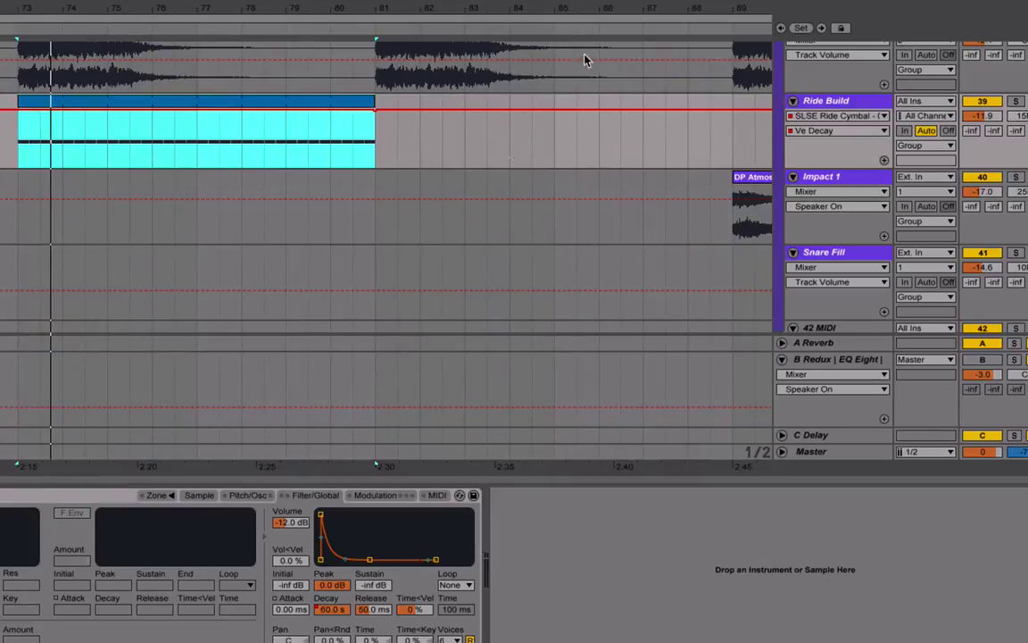
click(12, 110)
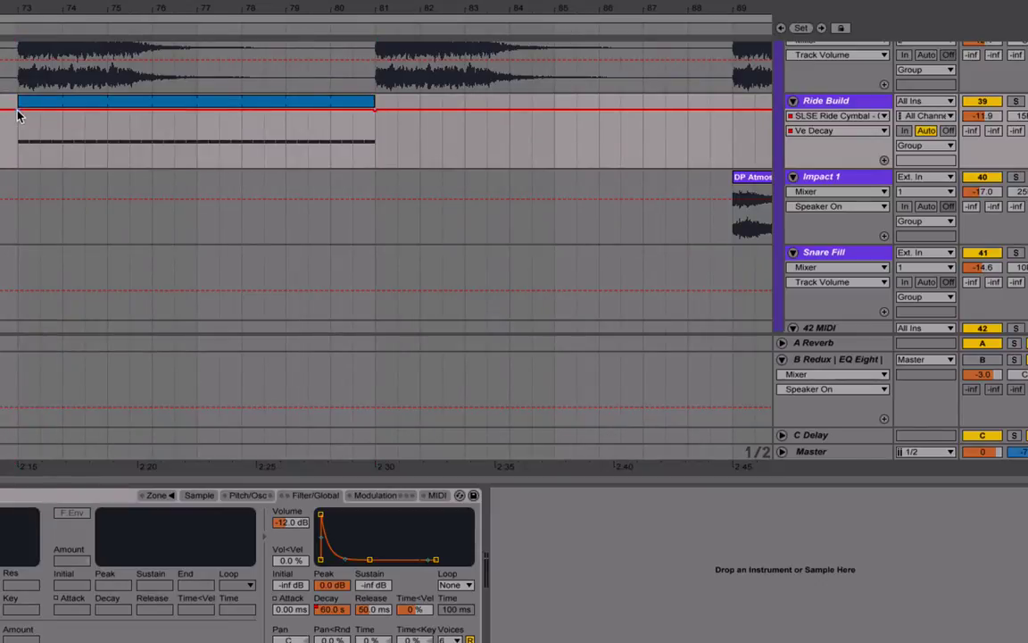
drag(17, 110, 17, 141)
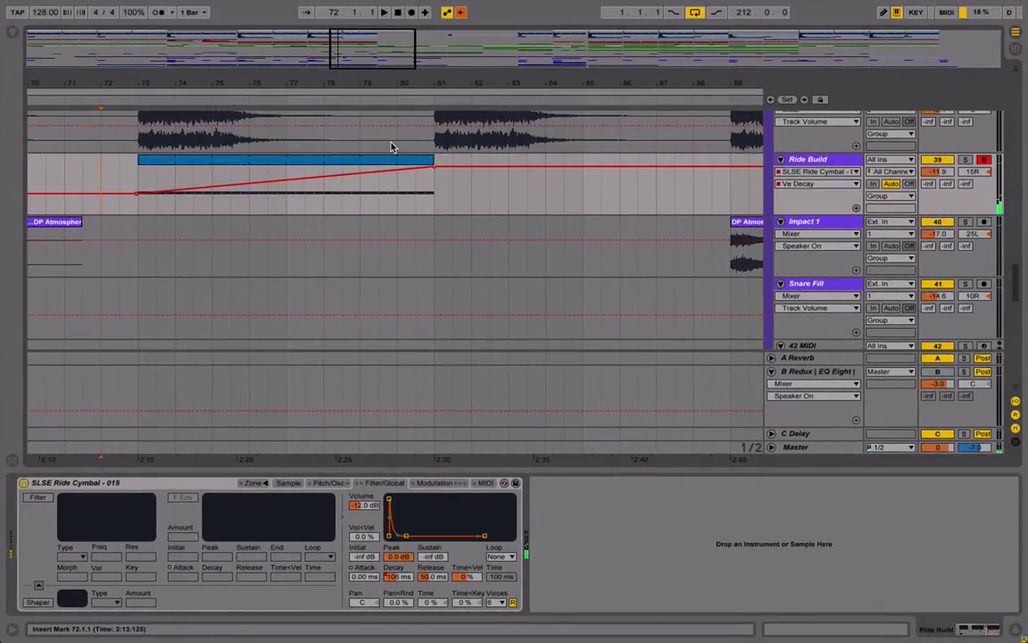
Step: Nudge the decay ramp's starting breakpoint right up to the clip's start at bar 73
drag(220, 83, 284, 130)
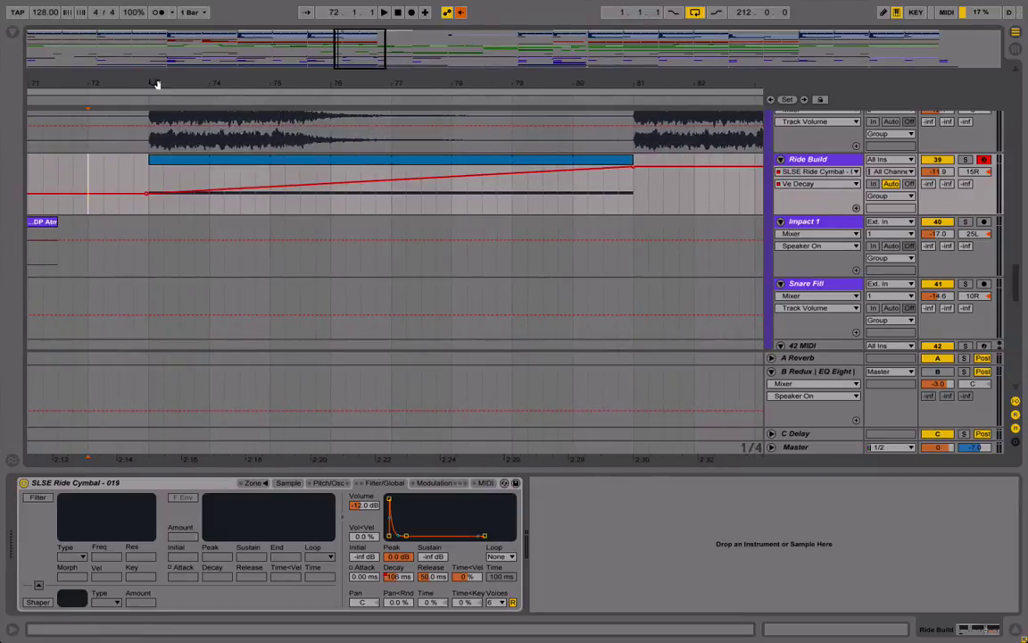
drag(154, 85, 153, 121)
mouse_move(140, 198)
mouse_down()
mouse_move(140, 210)
mouse_move(143, 192)
mouse_up()
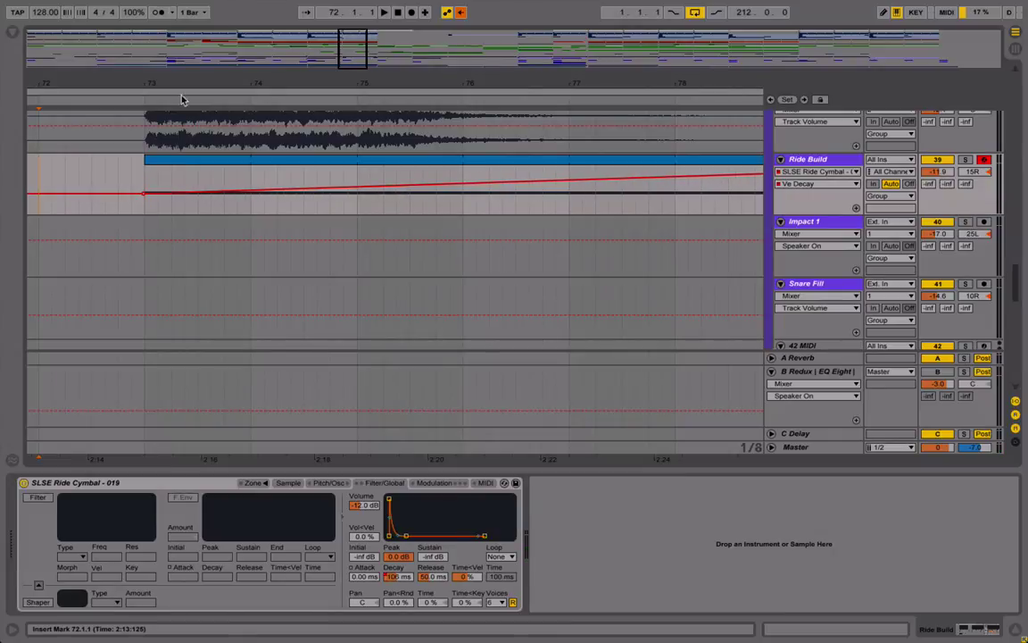
drag(190, 85, 190, 36)
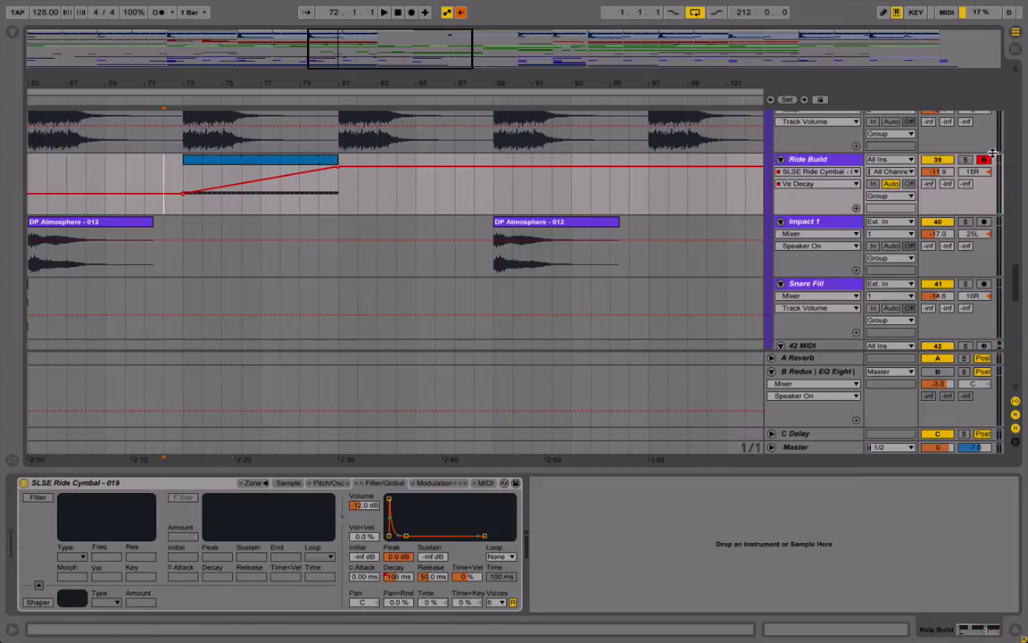
Step: Audition the ride's decay ramp from just before bar 73, both soloed and with the full mix
click(965, 160)
click(180, 98)
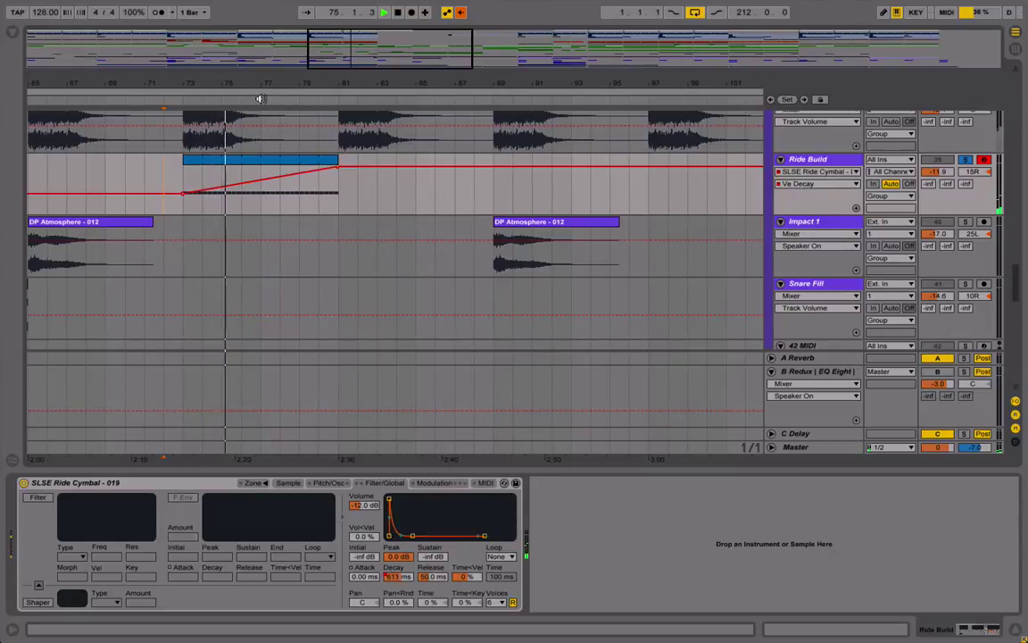
key(space)
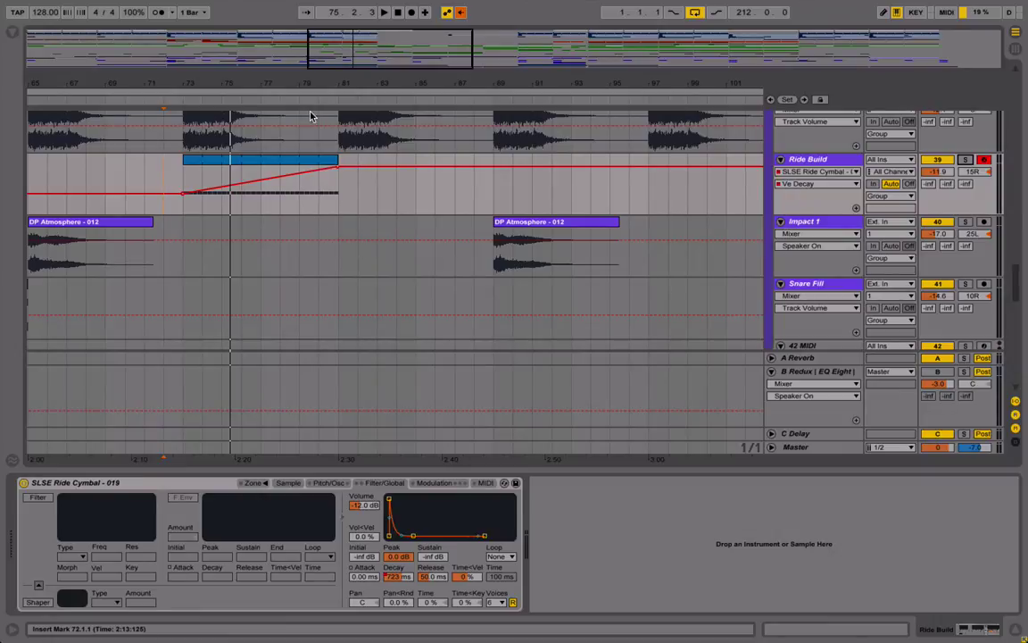
scroll(311, 116, up, 2)
click(152, 101)
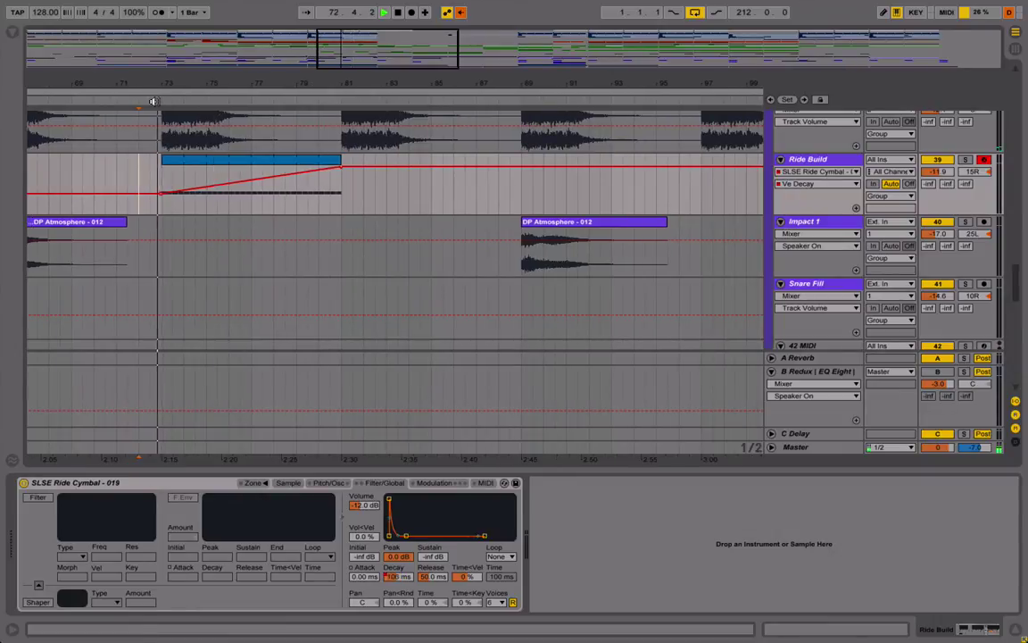